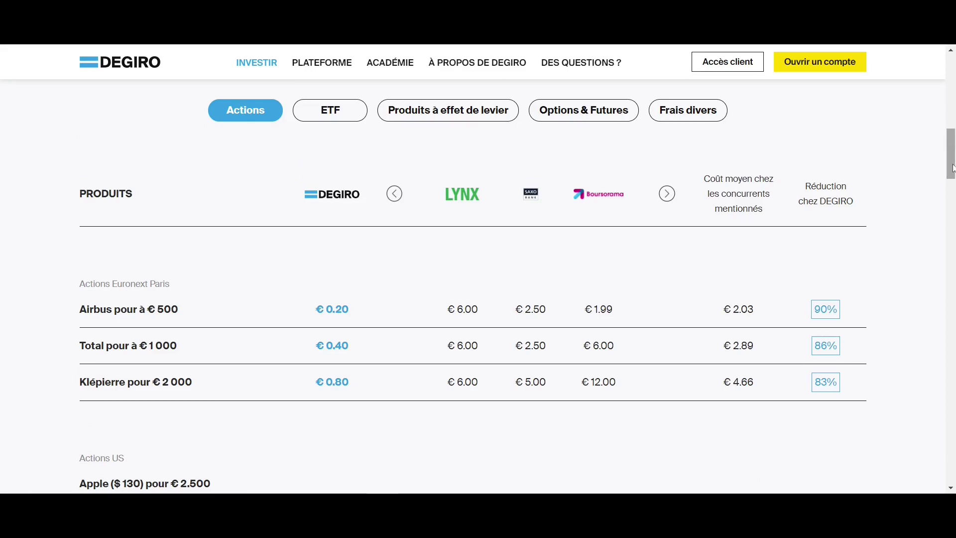
# Look over the DEGIRO share-fee comparison and the account's deposit and withdrawal options
pyautogui.moveTo(952, 168); pyautogui.dragTo(952, 94)
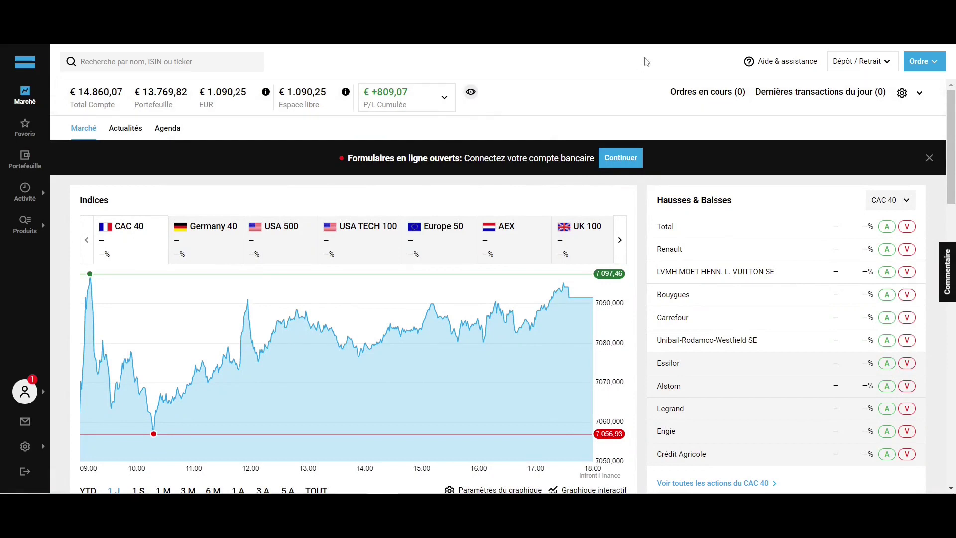
pyautogui.click(807, 70)
pyautogui.click(853, 66)
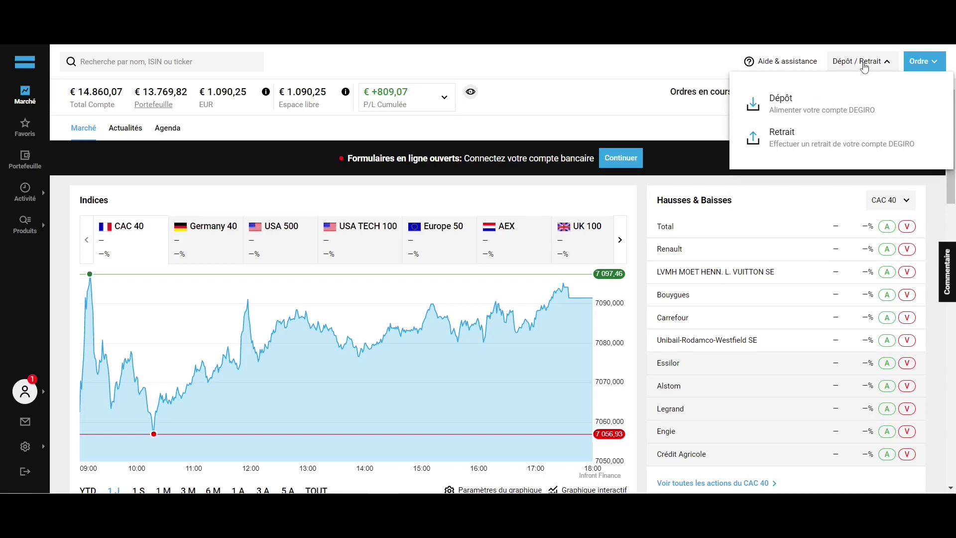
pyautogui.click(864, 66)
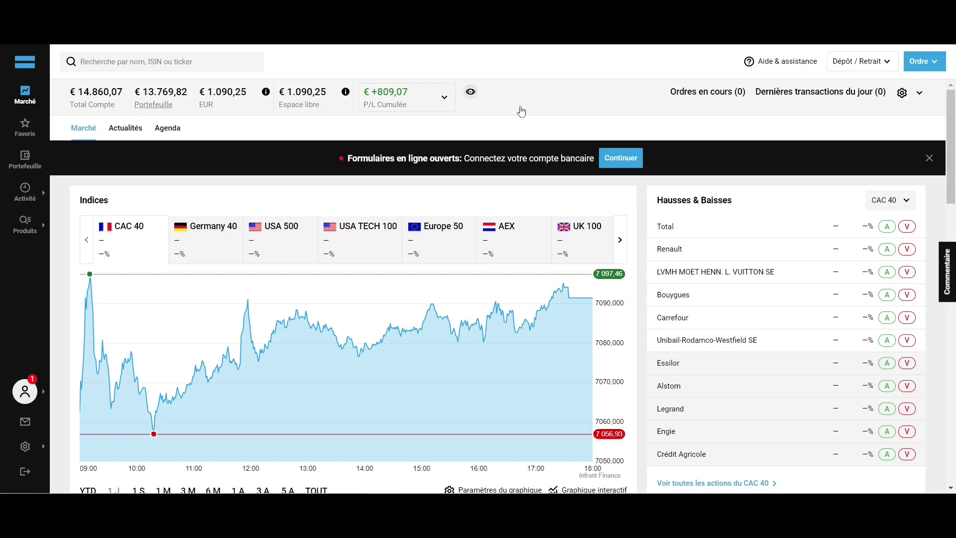
# Look through the news and agenda on the market page and the stocks in the Favoris list
pyautogui.scroll(-5, 637, 208)
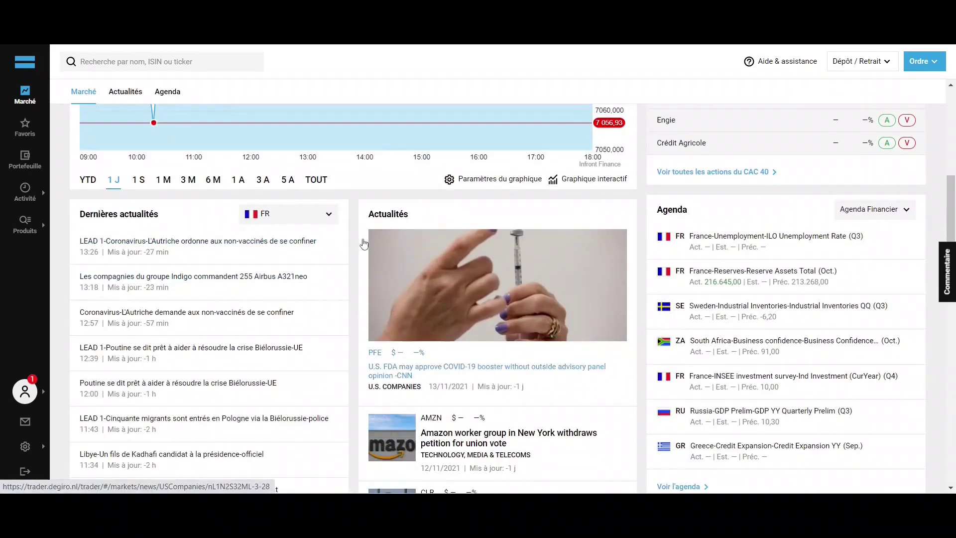
pyautogui.scroll(-5, 363, 241)
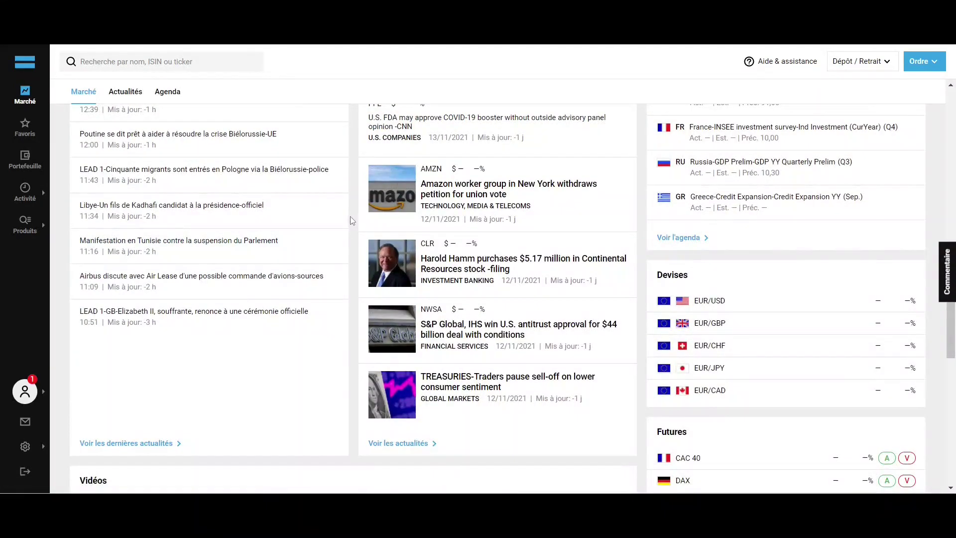
pyautogui.click(25, 127)
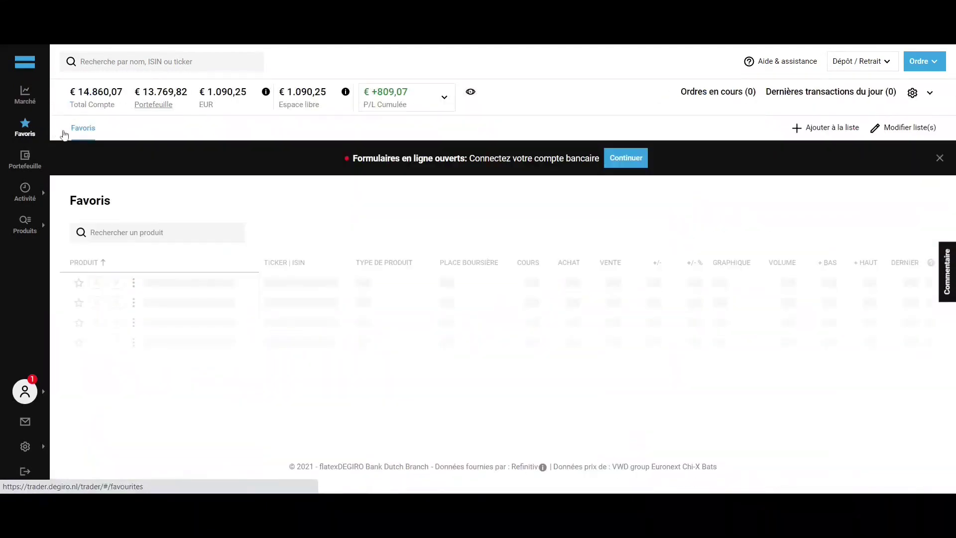
pyautogui.scroll(-3, 275, 194)
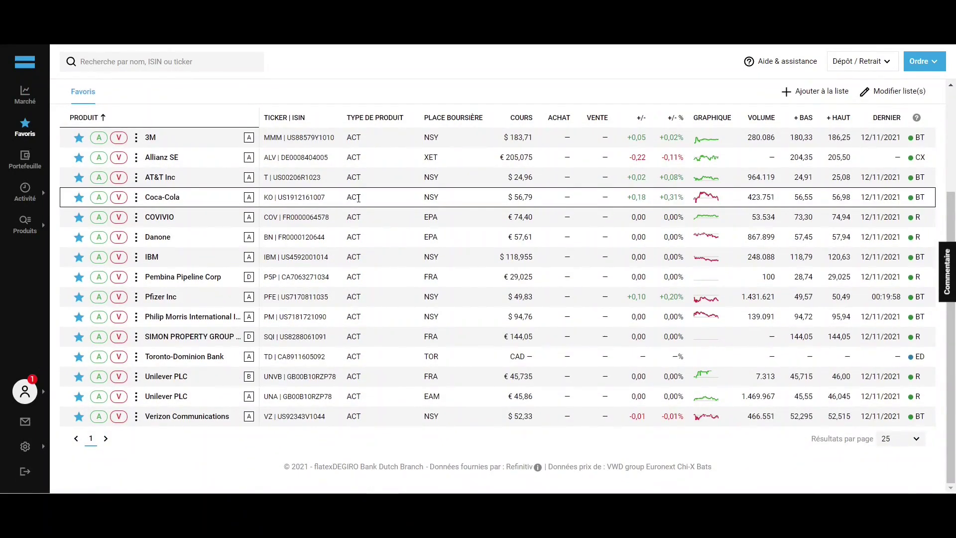
pyautogui.scroll(3, 359, 198)
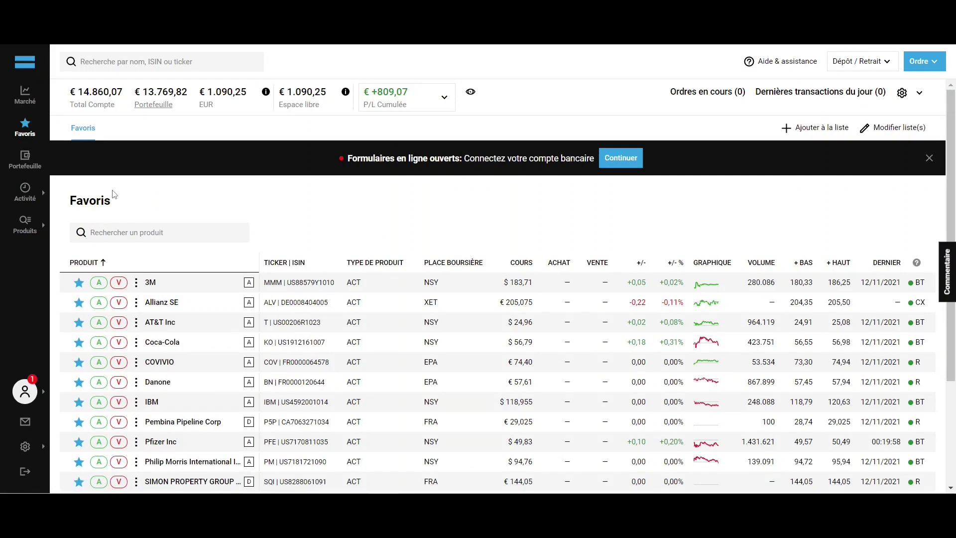
# List all French stocks in the product catalogue and hide the account balances
pyautogui.moveTo(20, 239)
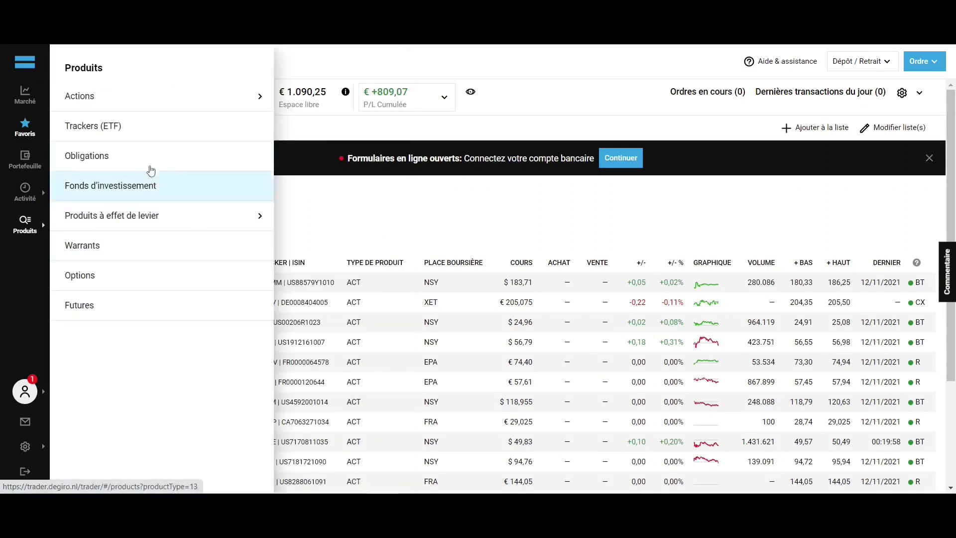
pyautogui.moveTo(174, 98)
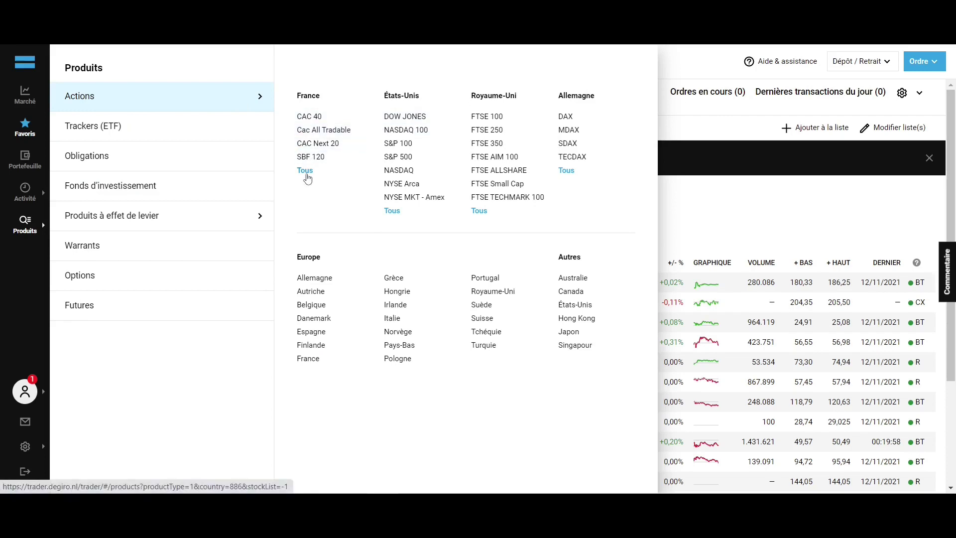
pyautogui.click(306, 174)
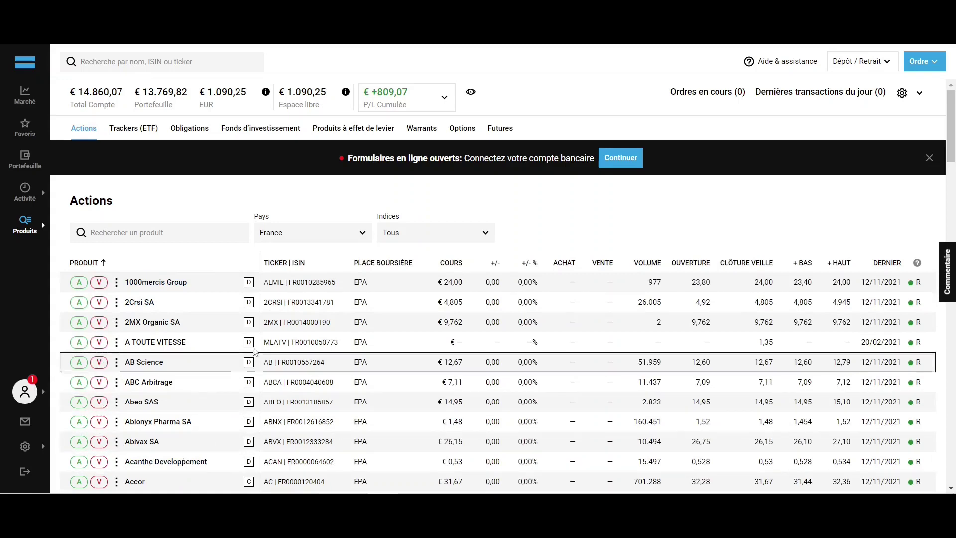
pyautogui.click(471, 92)
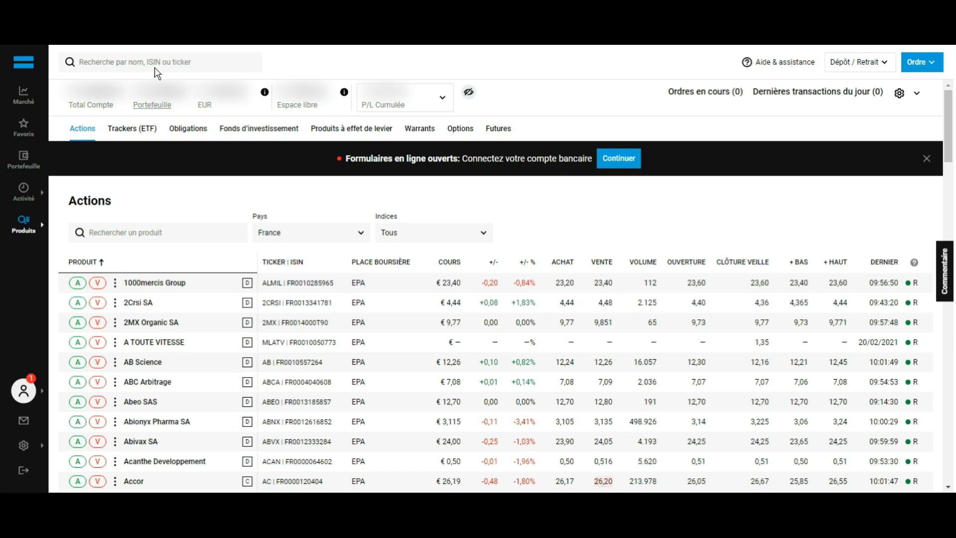
# Search for the share FORSEE POWER PROM and open its product page
pyautogui.click(181, 68)
pyautogui.write('FORSE')
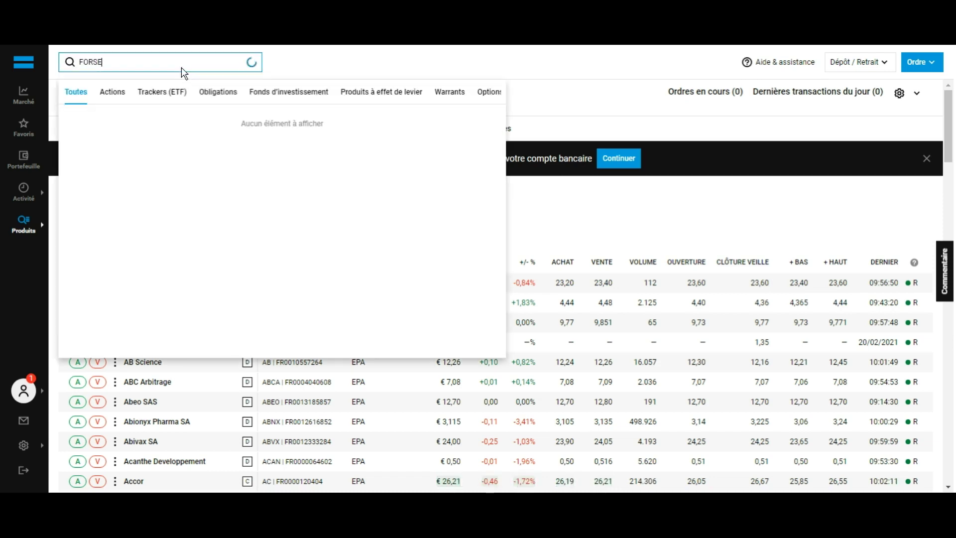
pyautogui.write('E POWER PROM')
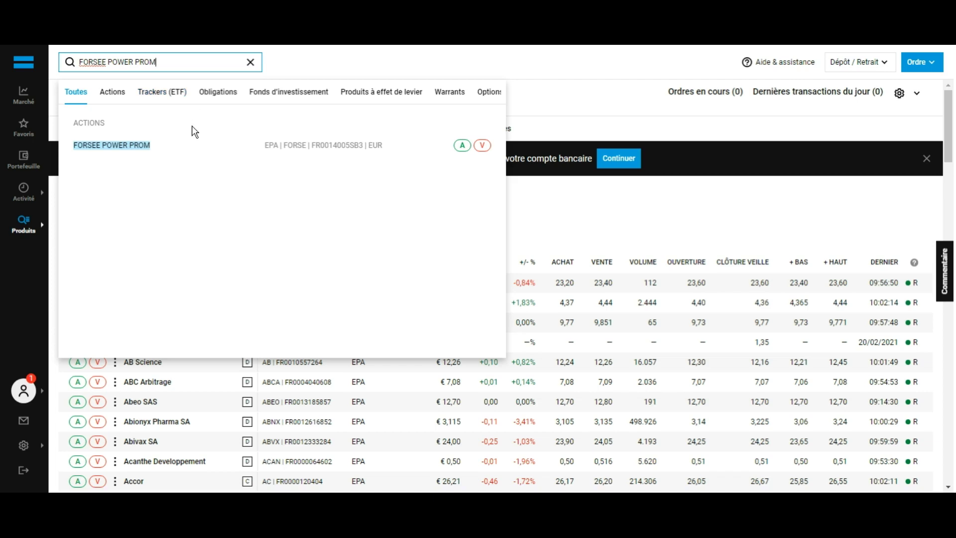
pyautogui.click(209, 151)
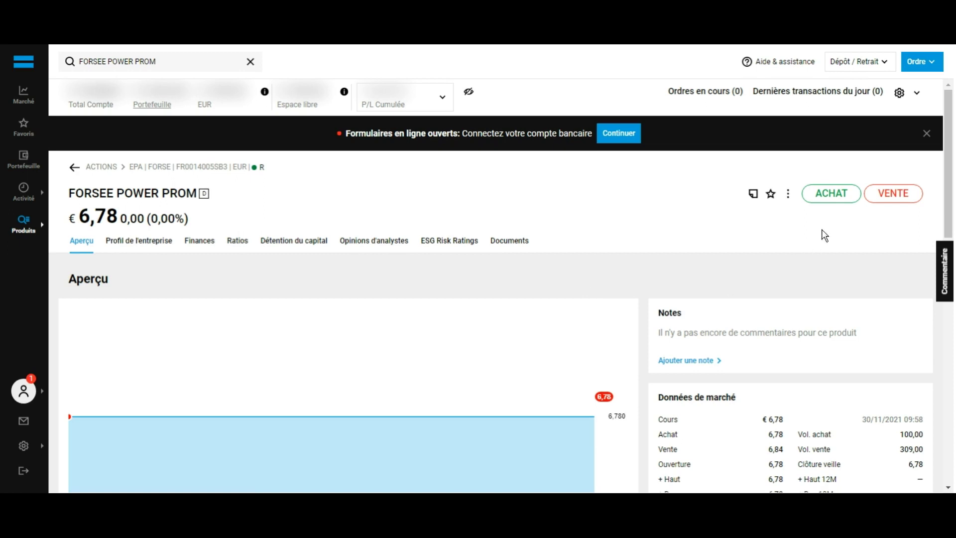
# Prepare a buy order for FORSEE POWER PROM with order type Au marché and a quantity of 1
pyautogui.click(841, 200)
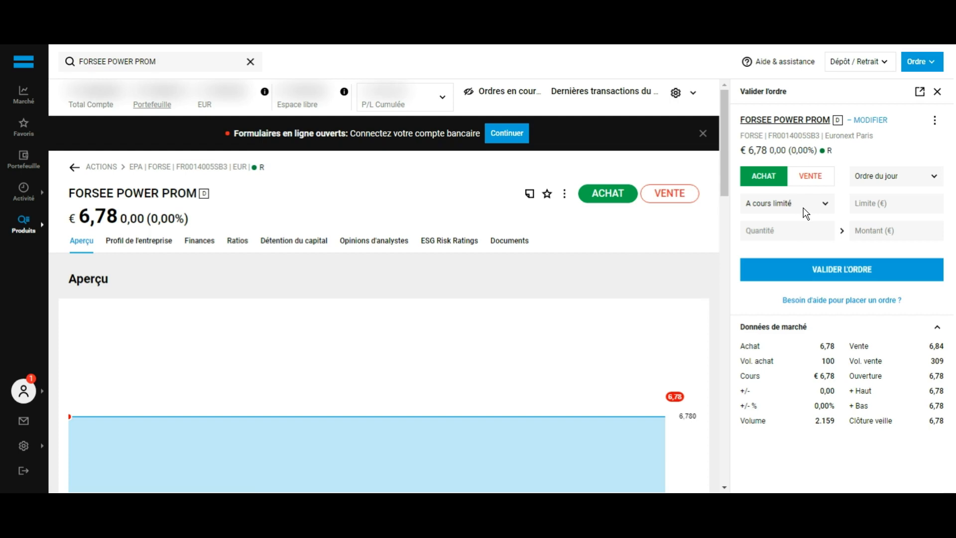
pyautogui.click(789, 210)
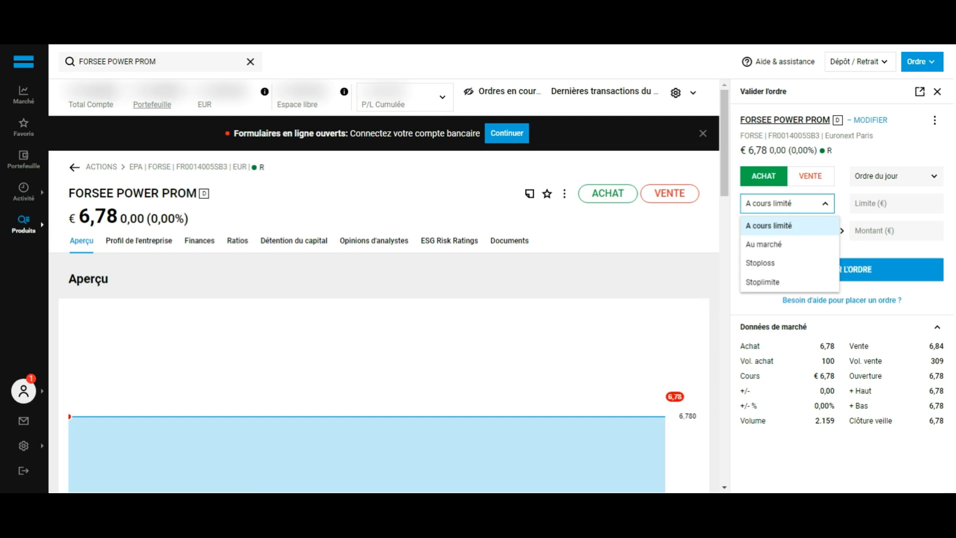
pyautogui.click(796, 250)
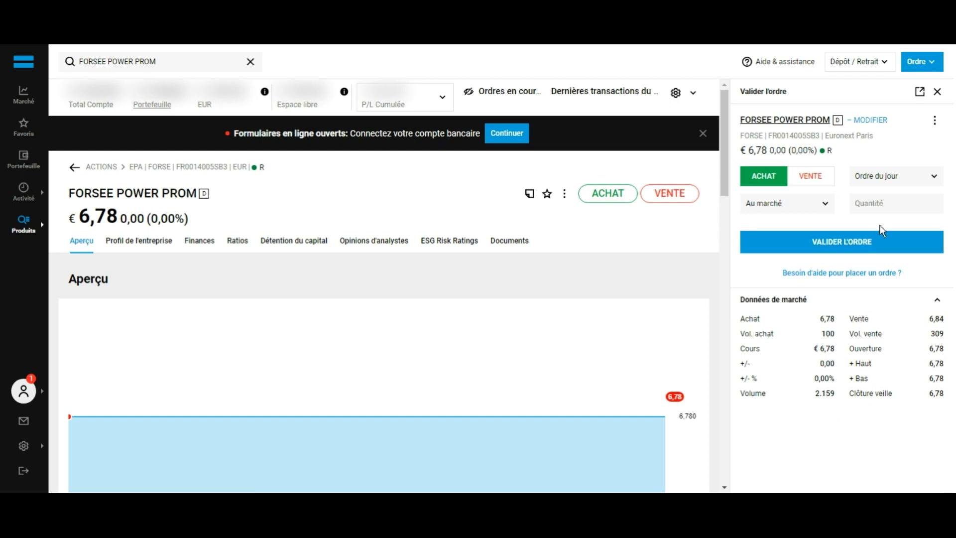
pyautogui.click(907, 210)
pyautogui.write('1')
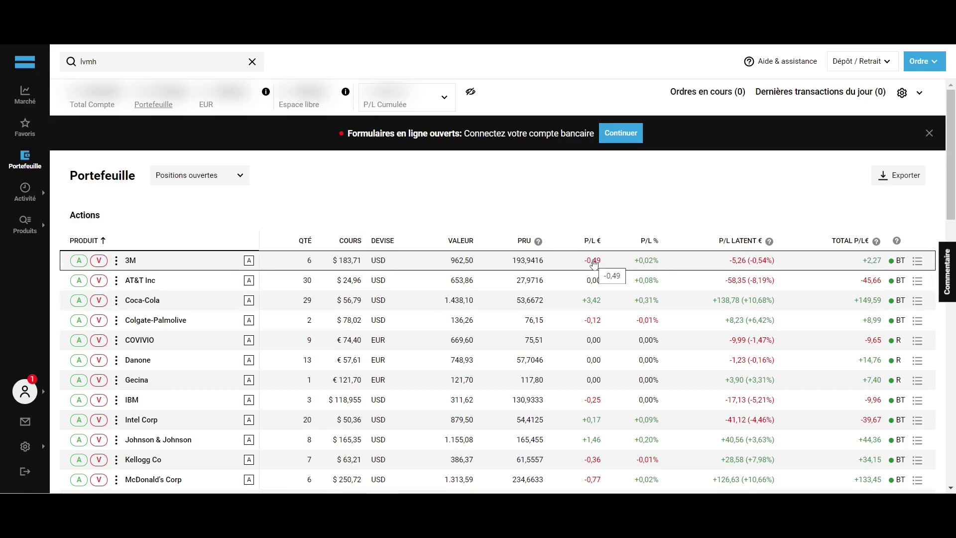
# Look through the portfolio's open positions, the cash compensation and the upcoming dividends
pyautogui.scroll(-8, 647, 247)
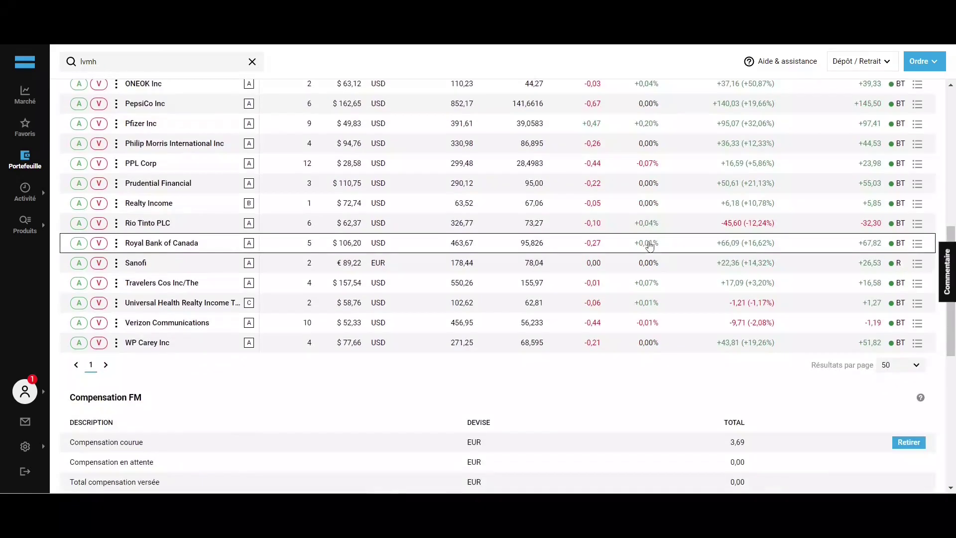
pyautogui.scroll(-8, 650, 246)
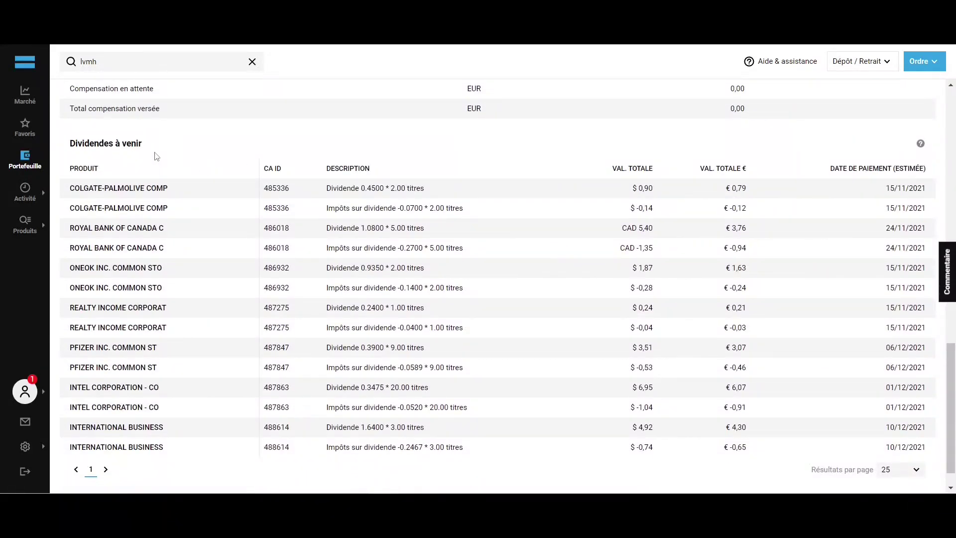
pyautogui.press('Home')
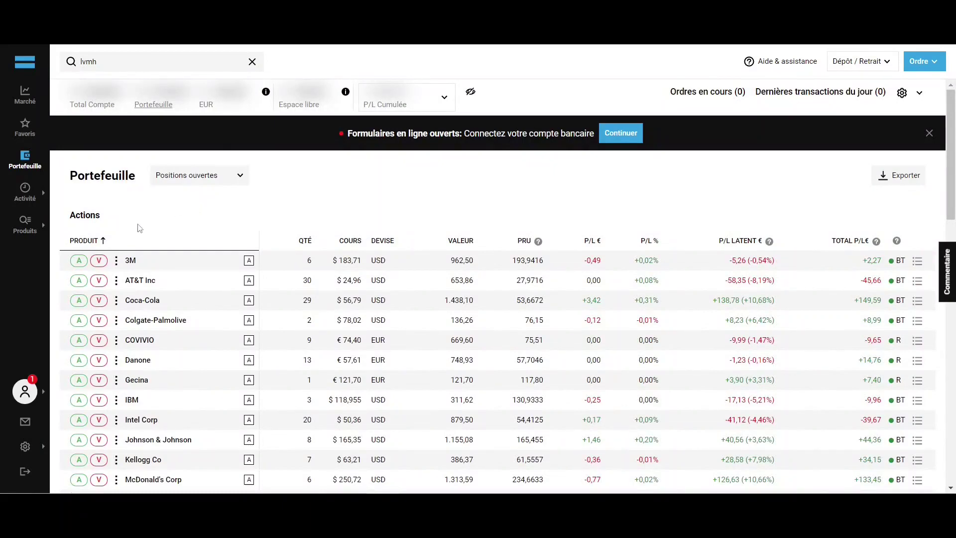
# Prepare a sell order for the 3M position with order type Au marché and a quantity of 1
pyautogui.click(100, 262)
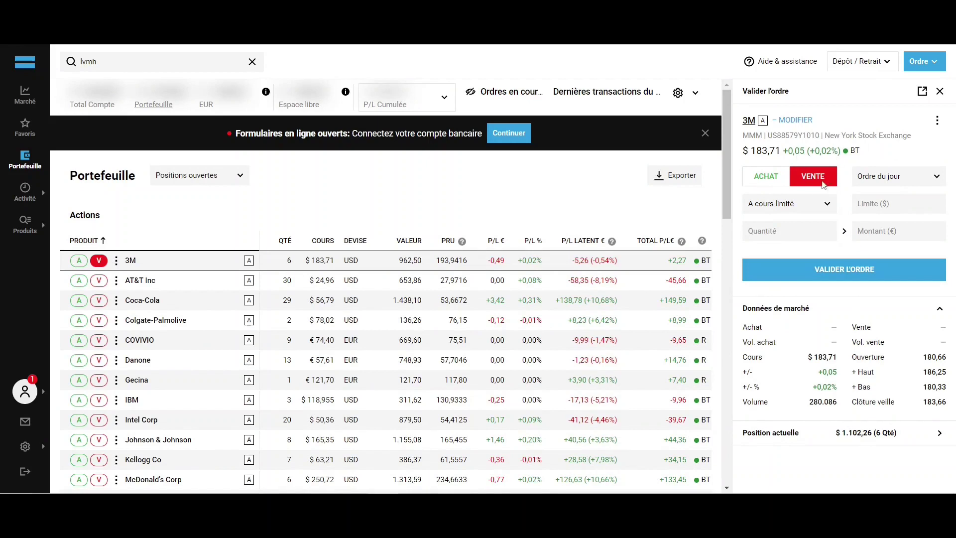
pyautogui.click(815, 208)
pyautogui.click(803, 245)
pyautogui.click(803, 247)
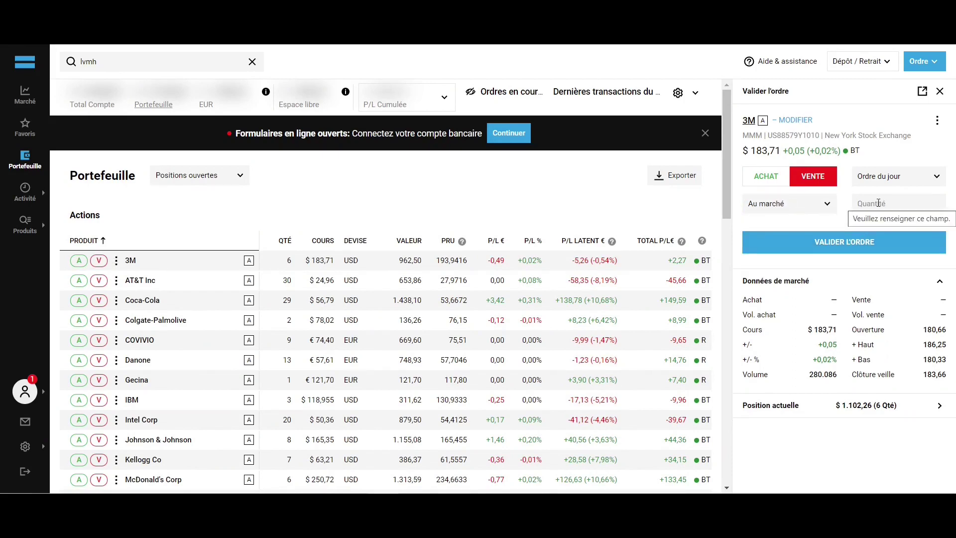
pyautogui.click(878, 204)
pyautogui.write('1')
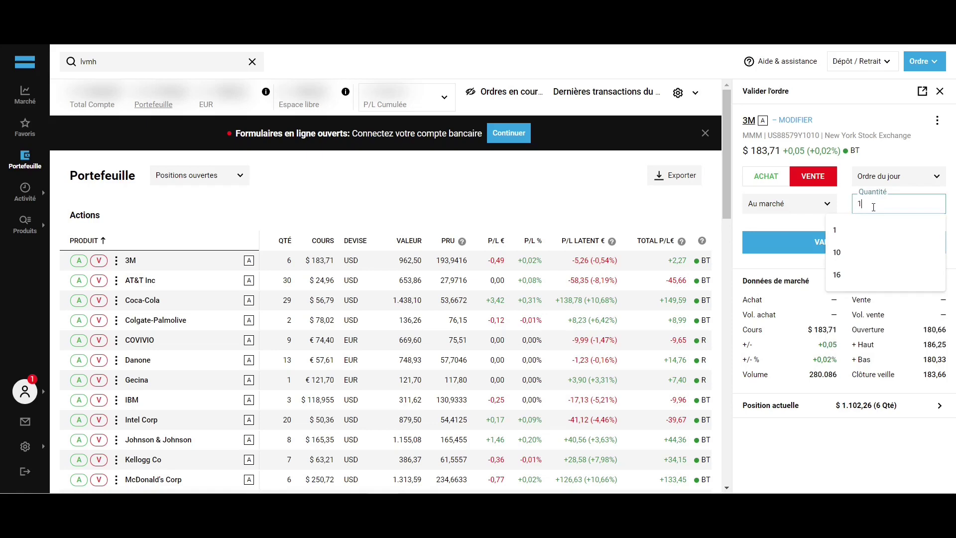
pyautogui.click(835, 219)
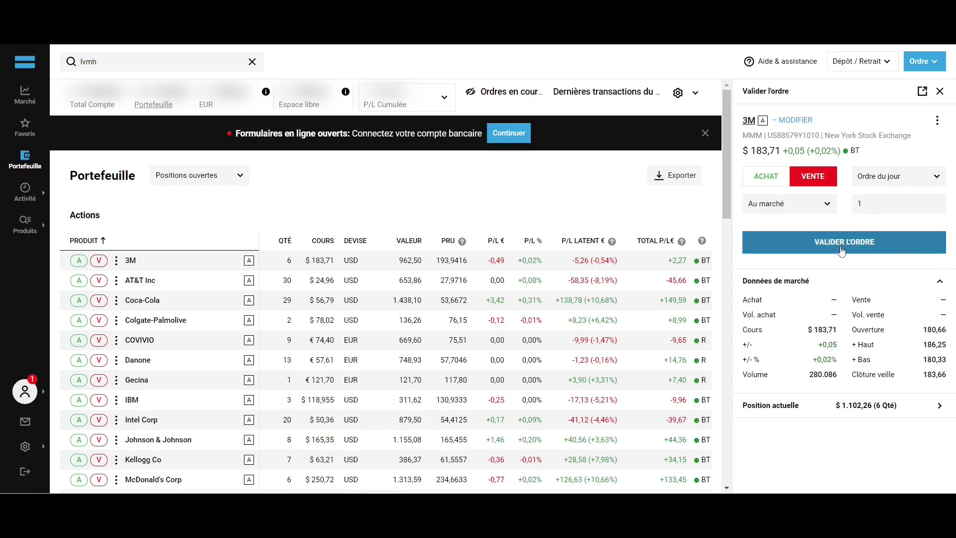